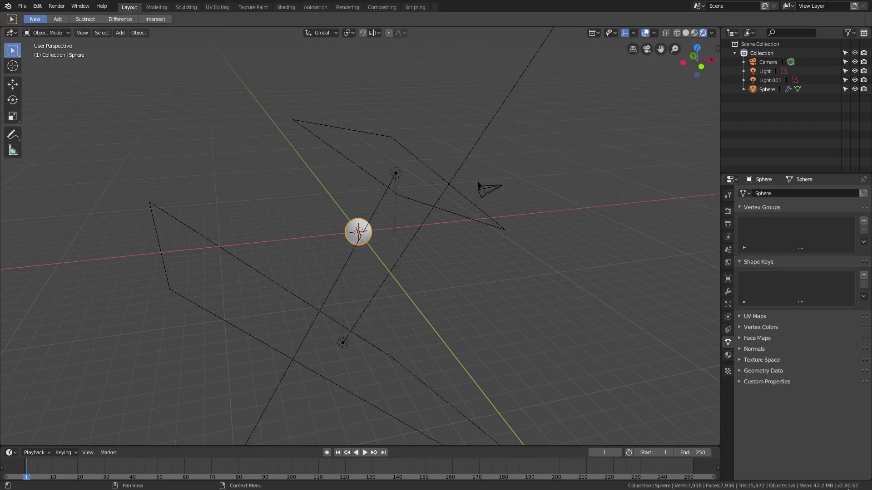
- Show the sphere's Subdivision Surface modifier settings in the Properties panel
scroll(365, 287, up, 5)
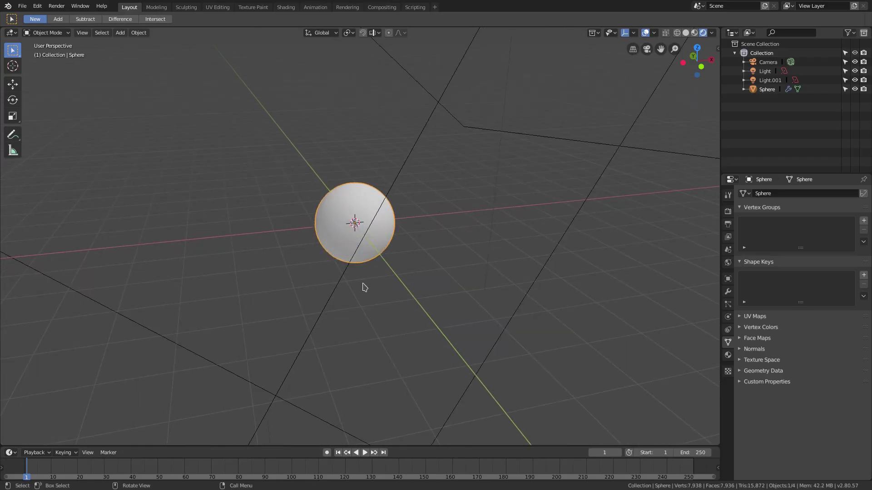
scroll(449, 204, down, 2)
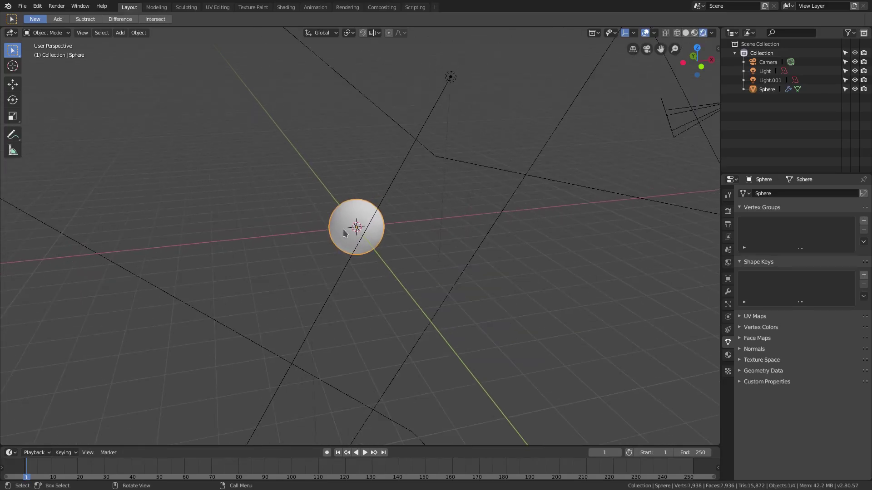
scroll(343, 230, up, 5)
middle_drag(344, 233, 374, 225)
key(shift+a)
mouse_move(375, 198)
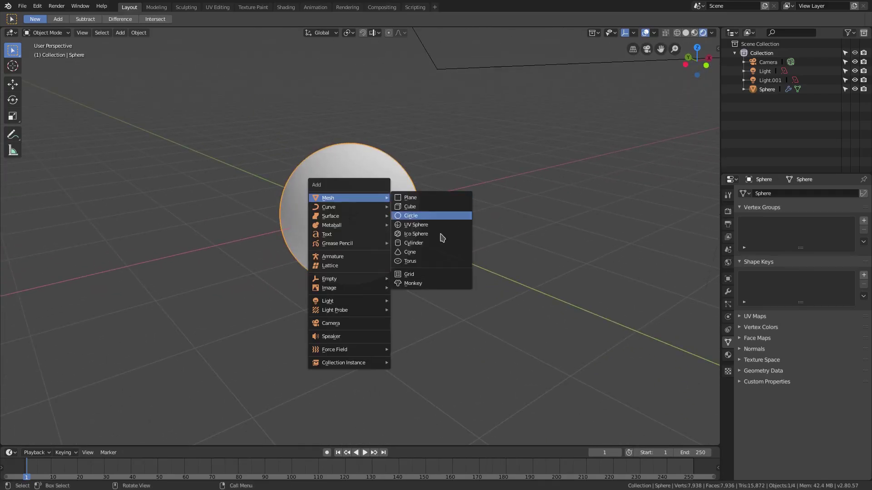
key(Escape)
scroll(392, 218, up, 2)
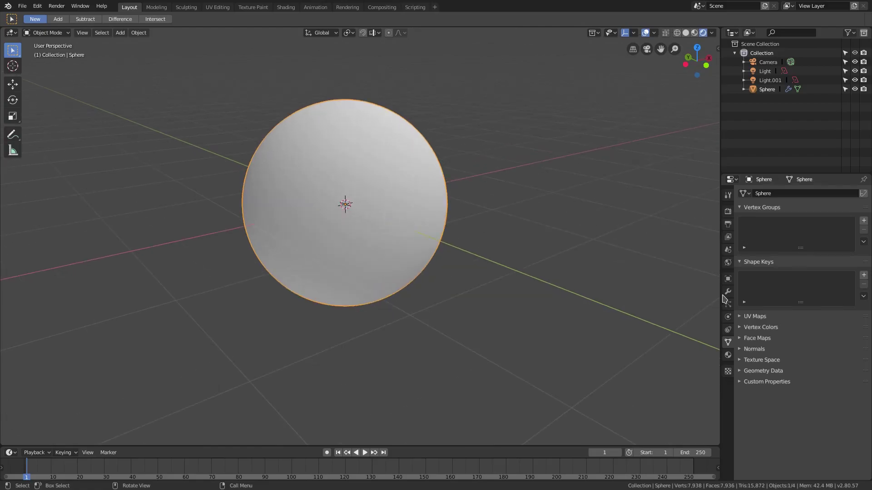
click(728, 292)
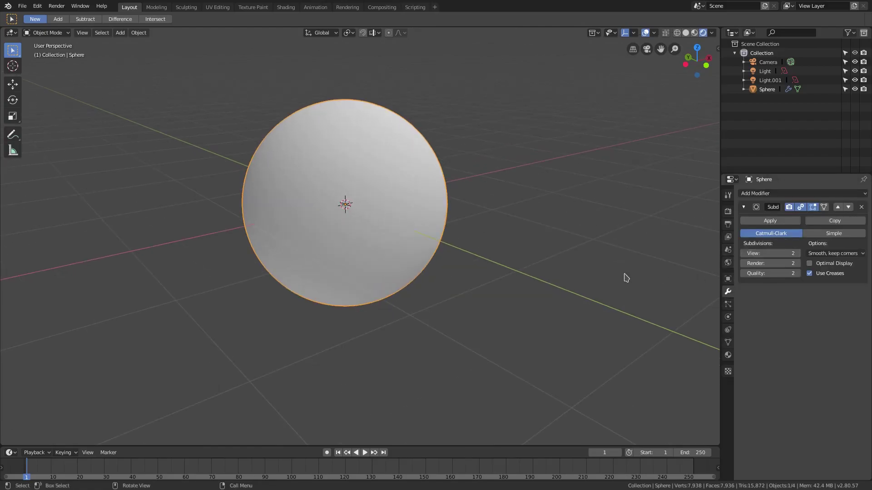
- Apply Shade Smooth to the sphere from the Object menu
scroll(625, 277, down, 3)
click(138, 33)
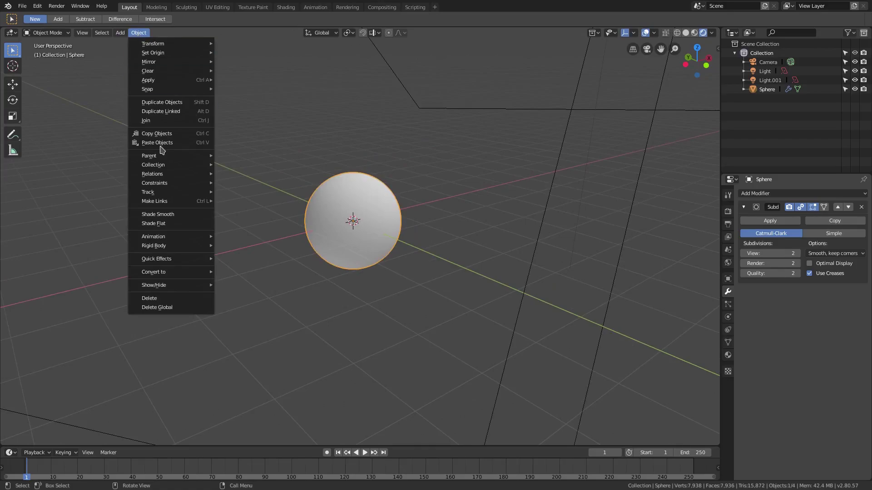
click(190, 214)
scroll(448, 257, down, 5)
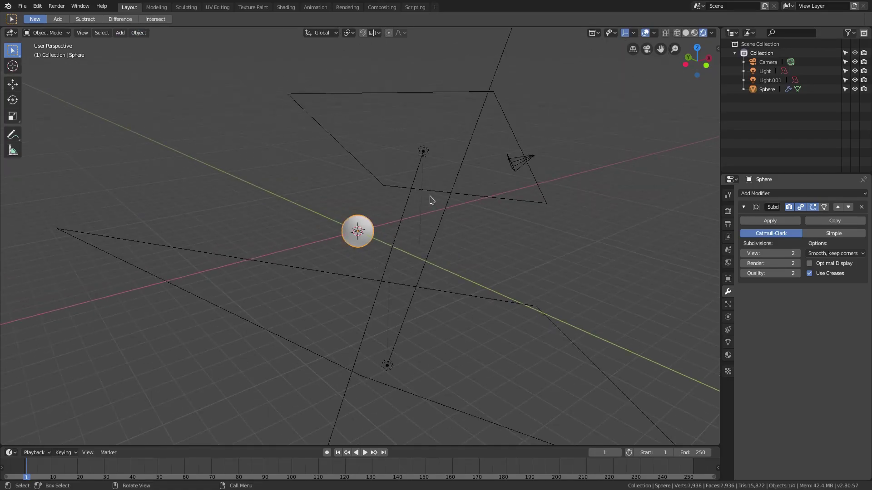
- Reselect the sphere and split the 3D view into two side-by-side viewports
click(423, 151)
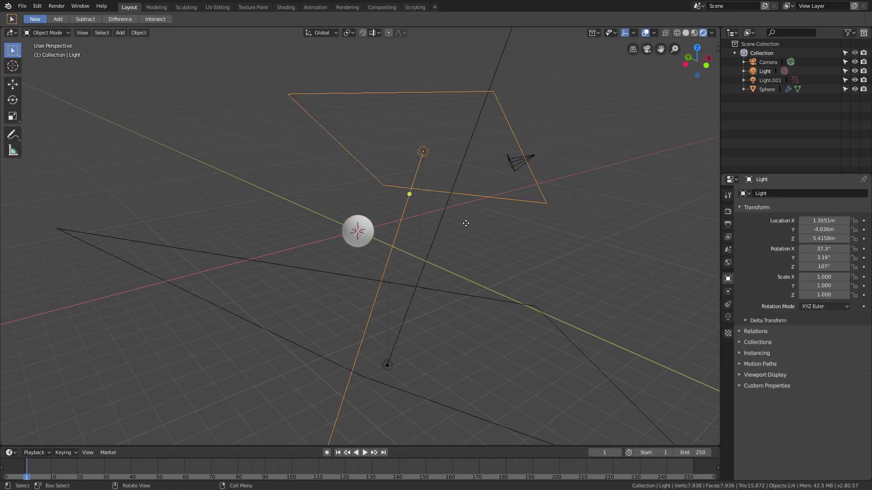
scroll(356, 295, up, 8)
click(389, 224)
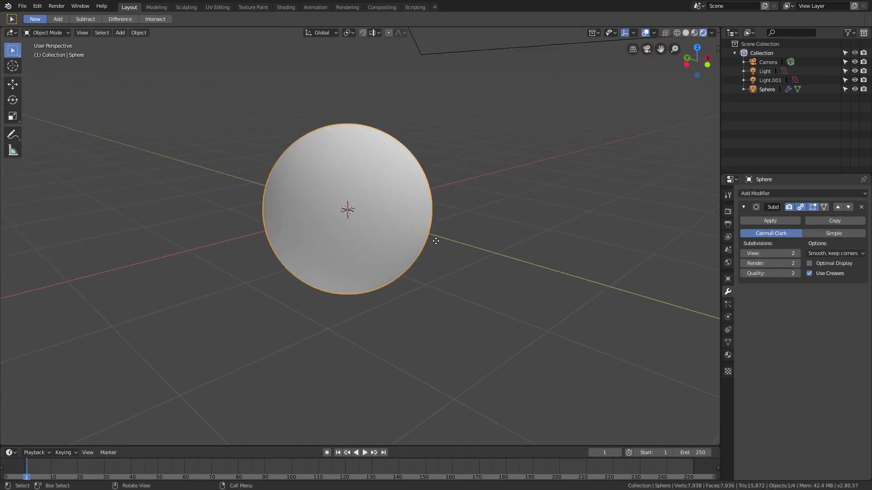
middle_drag(436, 241, 409, 240)
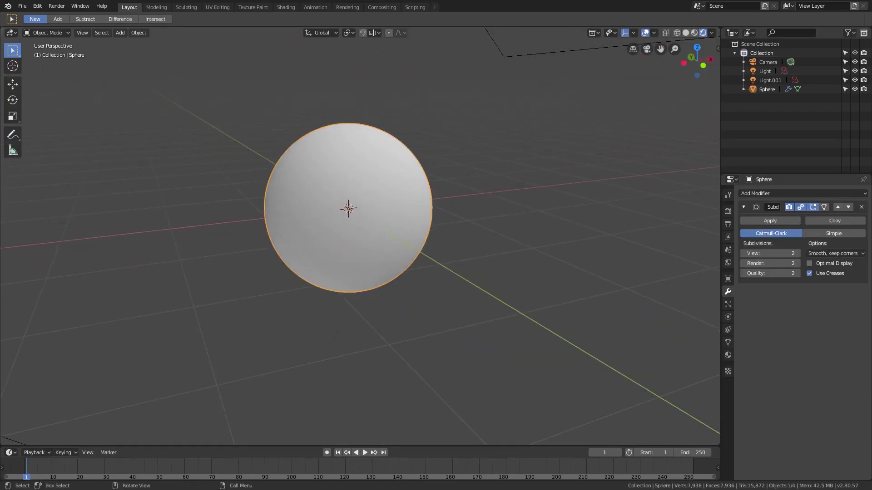
drag(8, 29, 367, 68)
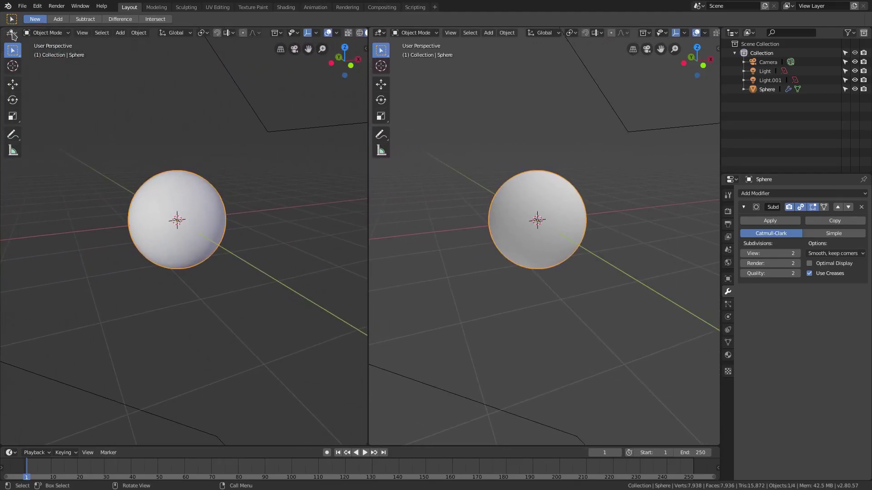
- Turn the left area into a Shader Editor, hide its sidebar, frame the nodes and widen it
click(11, 34)
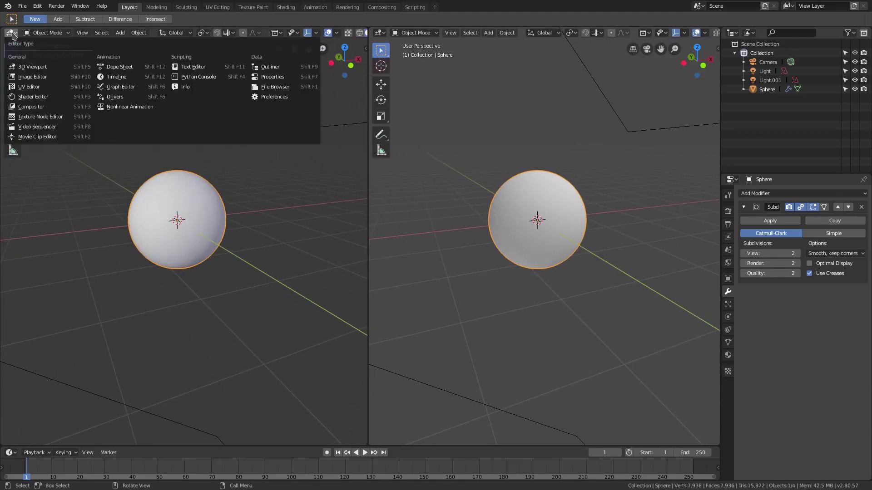
click(33, 97)
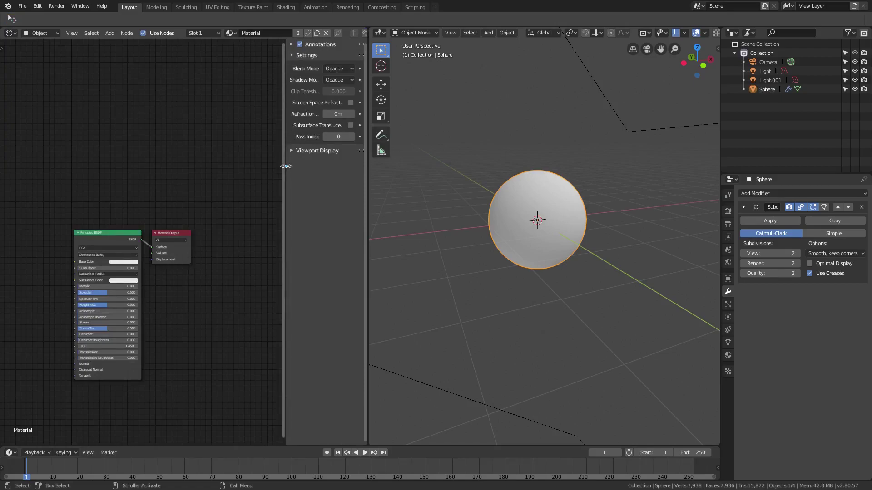
drag(286, 166, 310, 297)
key(Home)
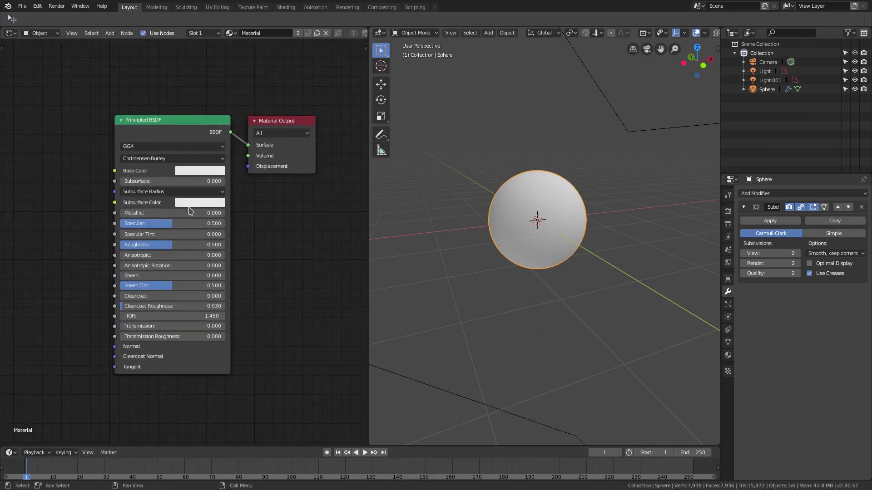
drag(366, 208, 426, 209)
scroll(635, 222, up, 2)
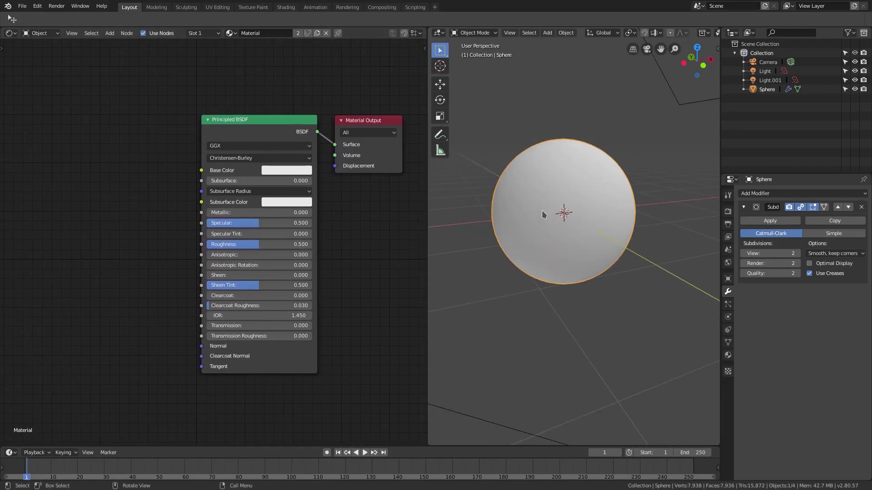
scroll(579, 210, up, 1)
middle_drag(152, 177, 132, 186)
- Add a ColorRamp node left of the Principled BSDF via node search
key(shift+a)
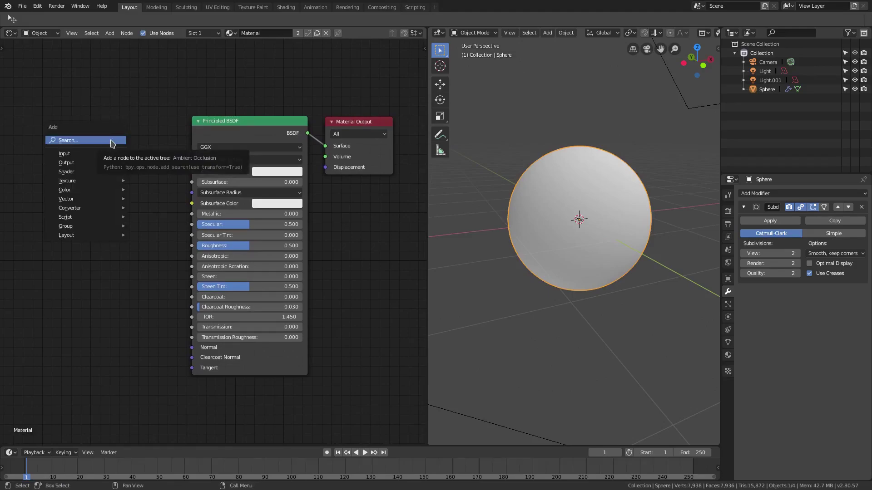
click(111, 141)
text(color)
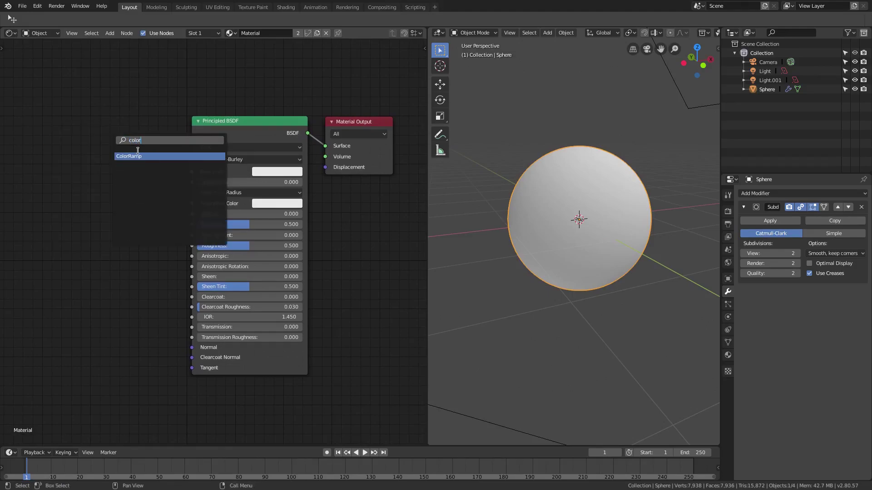
click(144, 156)
click(86, 150)
ctrl+scroll(91, 191, left, 2)
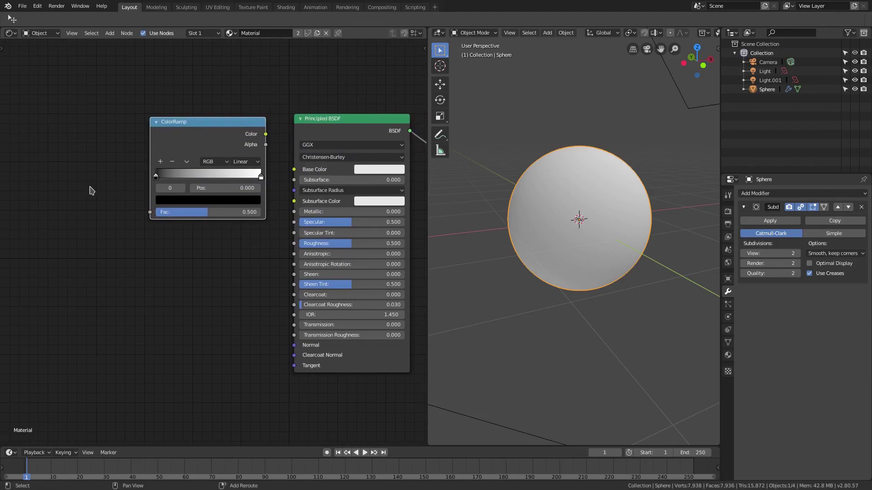
- Add a Wave Texture node at the far left of the node tree
key(shift+a)
click(89, 186)
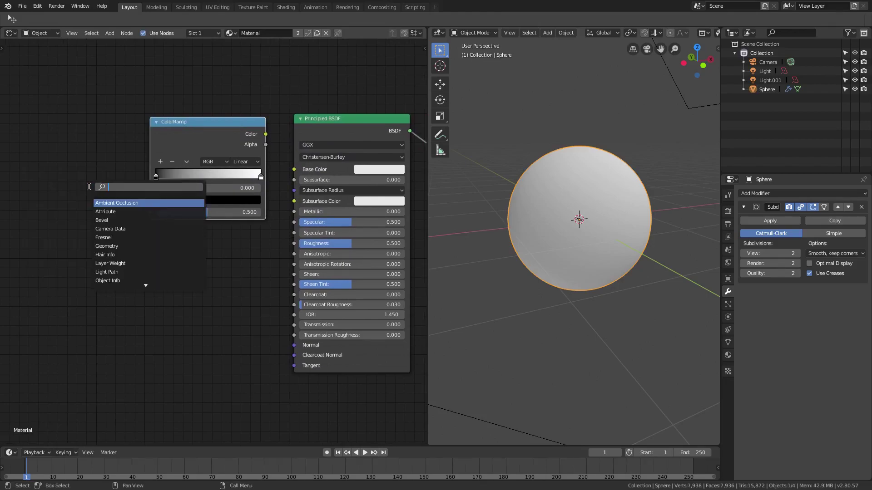
text(wave)
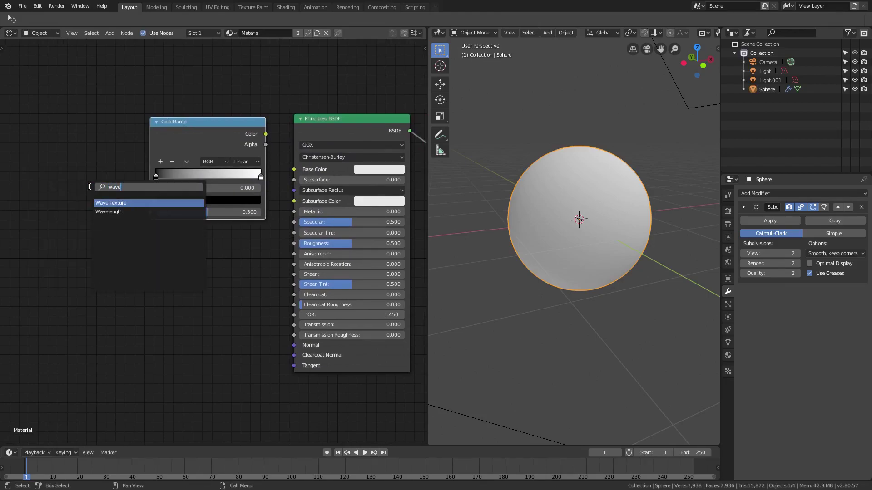
click(123, 202)
click(42, 160)
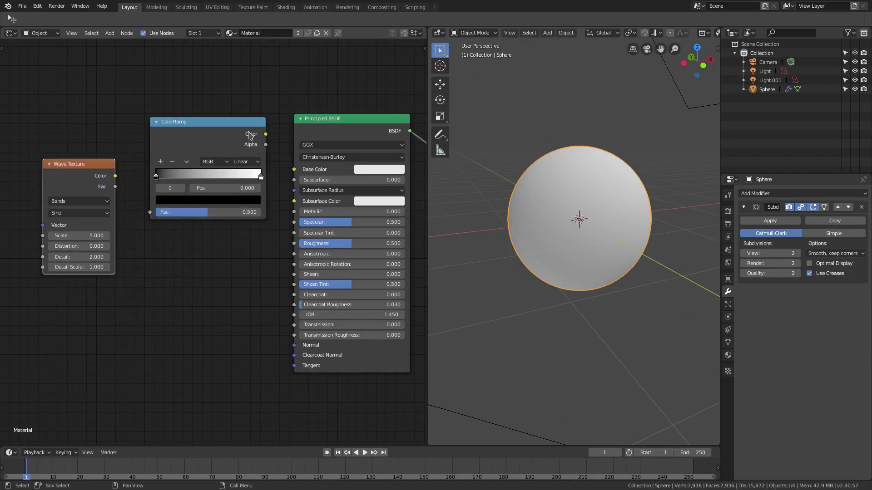
mouse_move(266, 135)
mouse_down()
mouse_move(276, 119)
mouse_move(295, 170)
mouse_up()
mouse_move(91, 177)
mouse_down()
mouse_move(97, 131)
mouse_move(143, 167)
mouse_move(151, 212)
mouse_up()
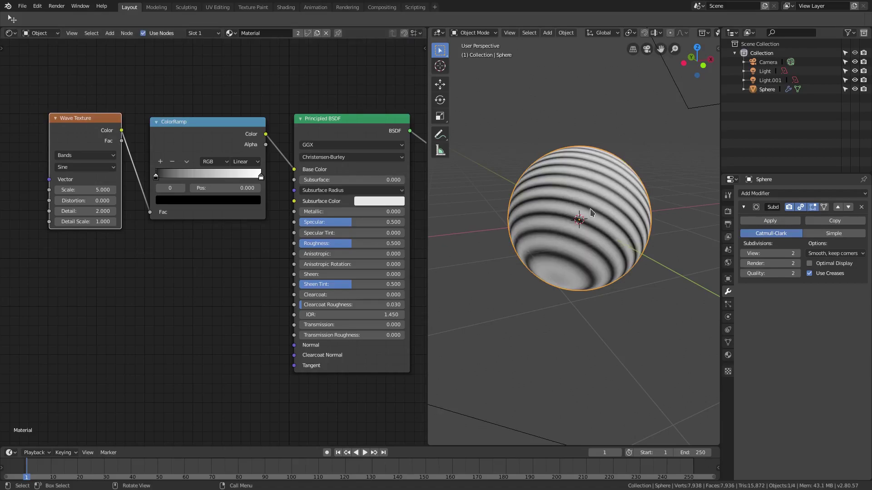
middle_drag(592, 213, 604, 245)
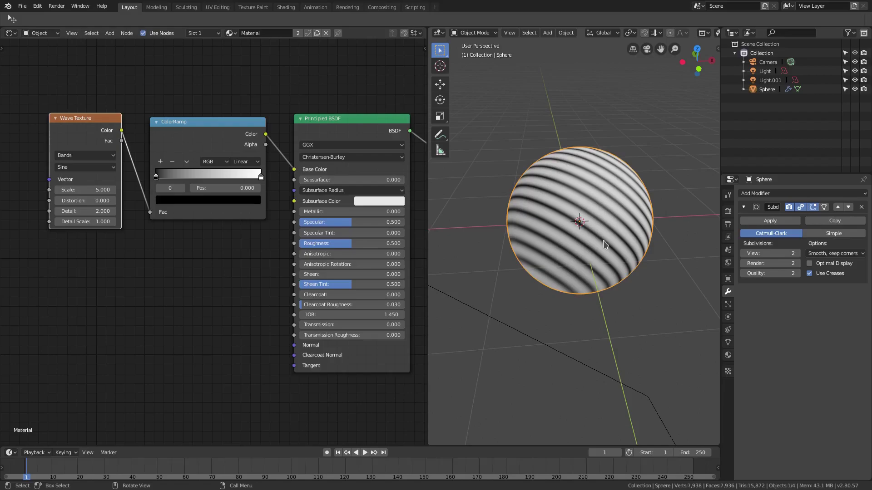
- Set the Wave Texture Scale to 5.0 and its wave type to Rings
click(83, 191)
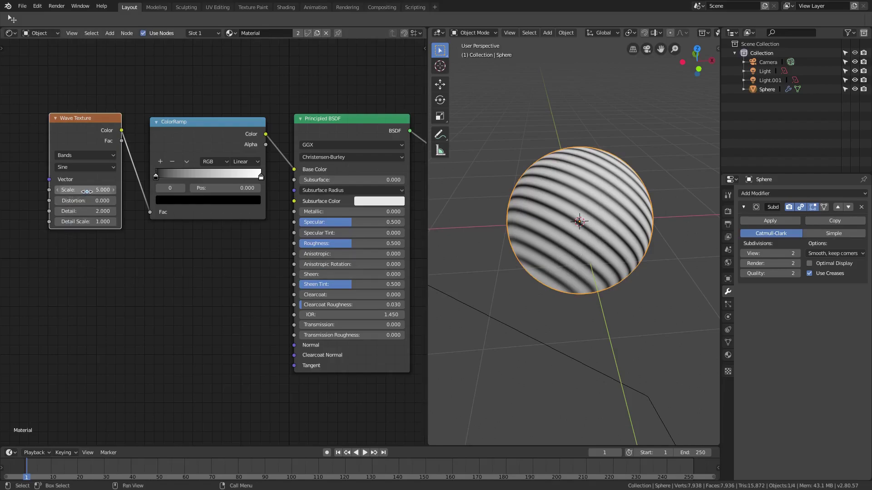
text(5.0)
key(Return)
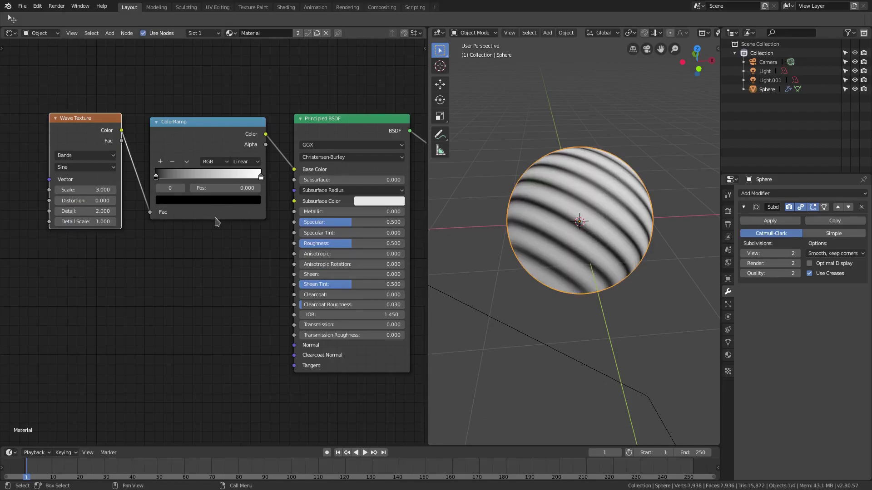
click(83, 155)
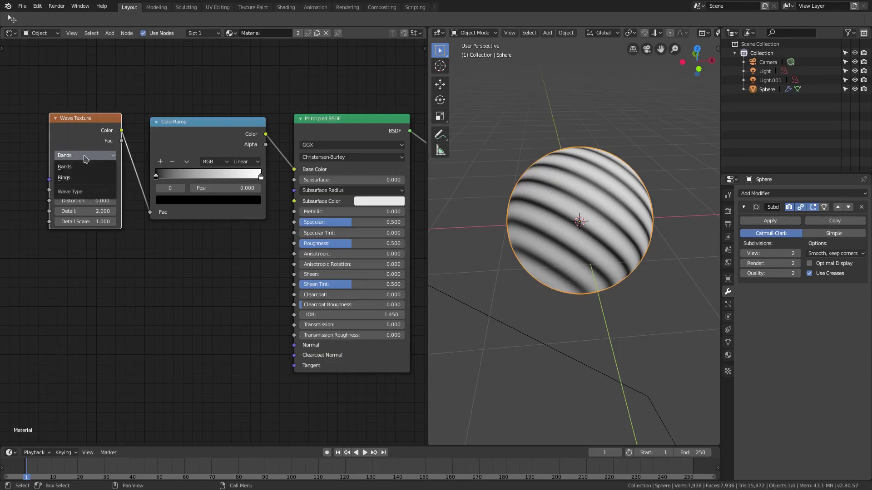
click(87, 177)
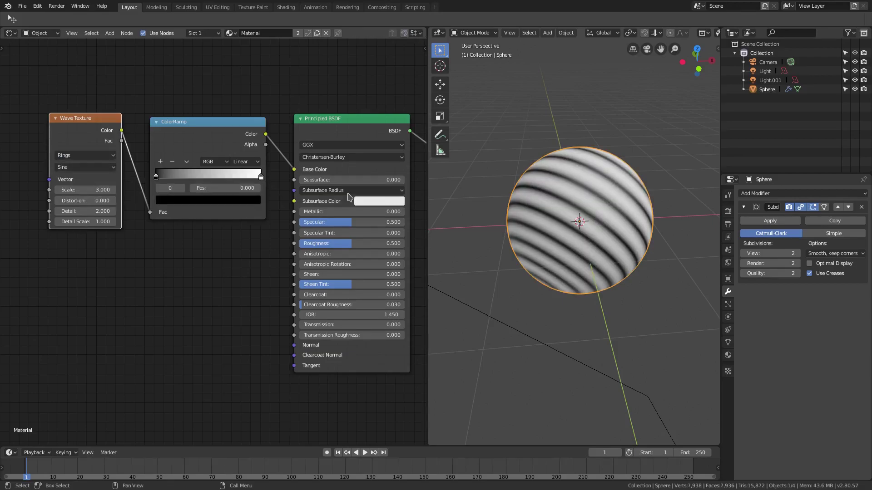
- Switch the wave profile to Saw and check the diagonal stripes on the sphere
scroll(552, 212, up, 4)
scroll(552, 212, down, 3)
middle_drag(553, 212, 513, 208)
click(84, 170)
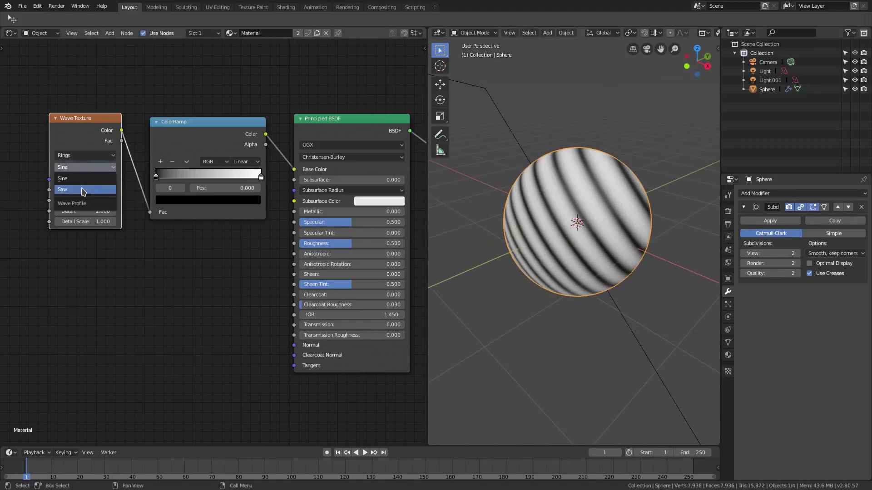
click(83, 191)
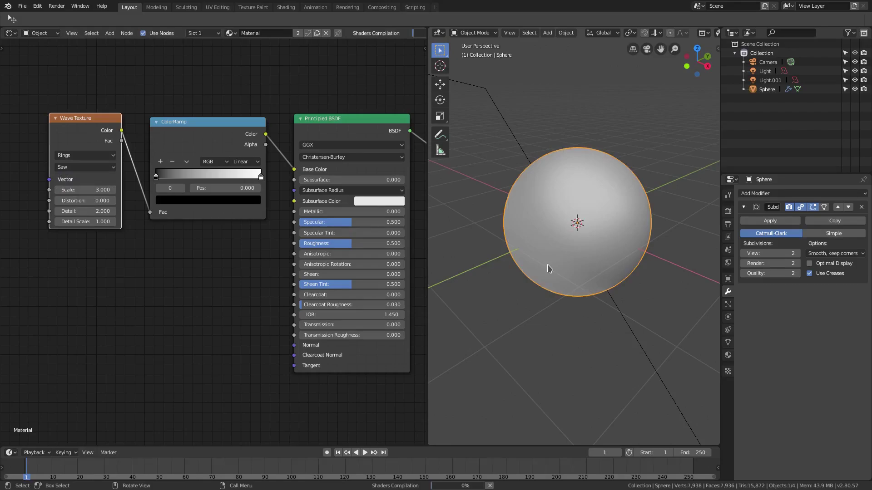
middle_drag(547, 268, 607, 272)
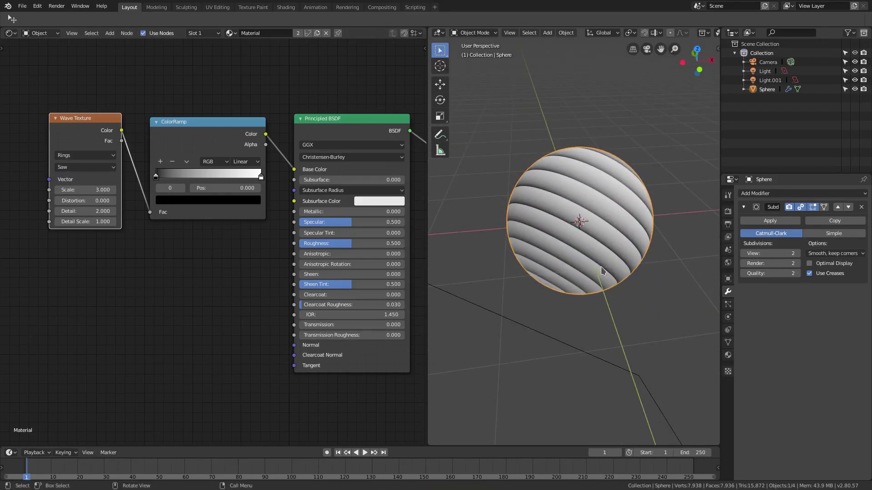
middle_drag(178, 245, 153, 245)
middle_drag(558, 254, 528, 239)
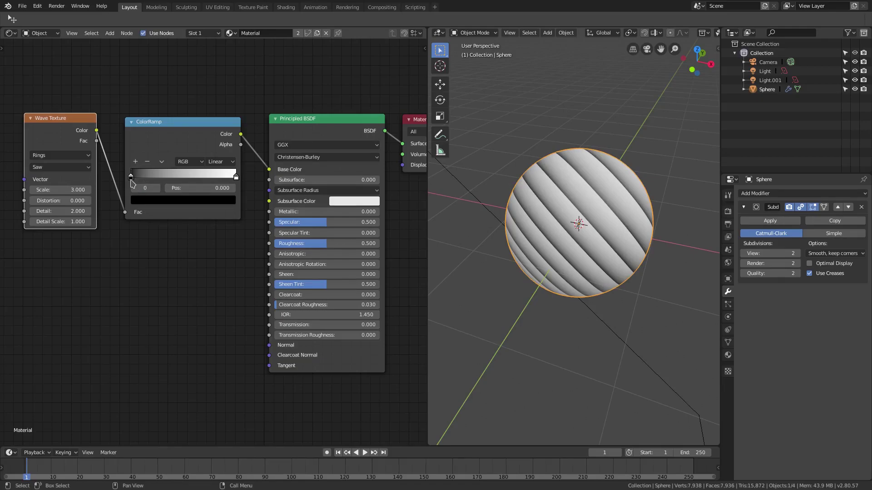
- Set the ColorRamp's dark stop to full-brightness teal (H 0.462, S 1, V 1)
mouse_move(131, 177)
mouse_down()
mouse_move(214, 178)
mouse_move(170, 179)
mouse_move(224, 169)
mouse_move(172, 180)
mouse_move(218, 180)
mouse_move(131, 198)
mouse_up()
click(157, 207)
click(154, 207)
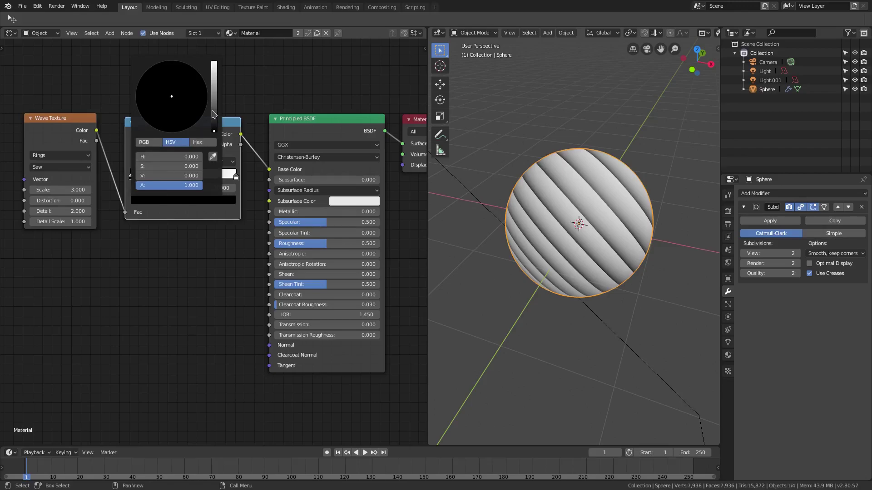
drag(214, 115, 214, 62)
mouse_move(155, 89)
mouse_down()
mouse_move(140, 81)
mouse_move(153, 66)
mouse_up()
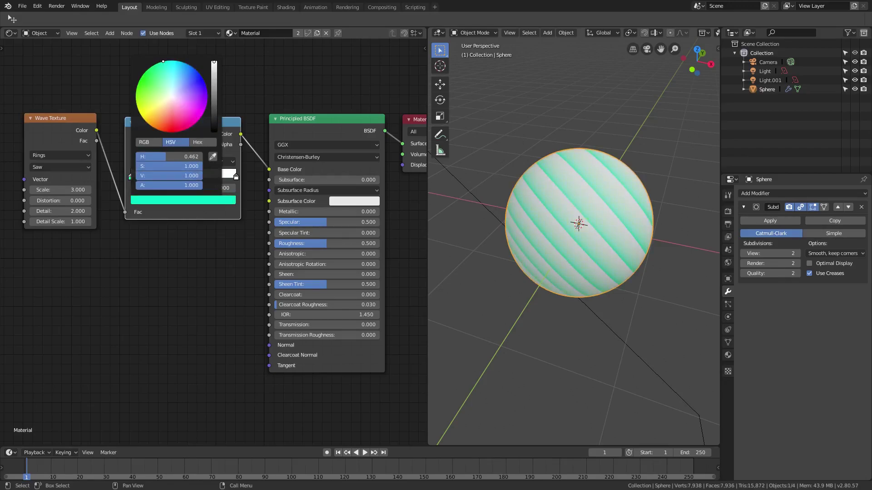
- Hide the viewport overlays for a clean view of the sphere
scroll(243, 176, up, 1)
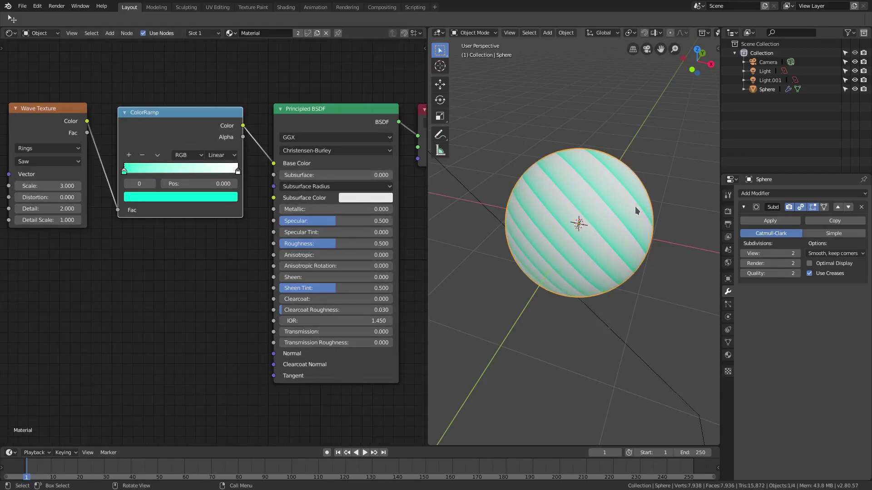
scroll(655, 34, down, 6)
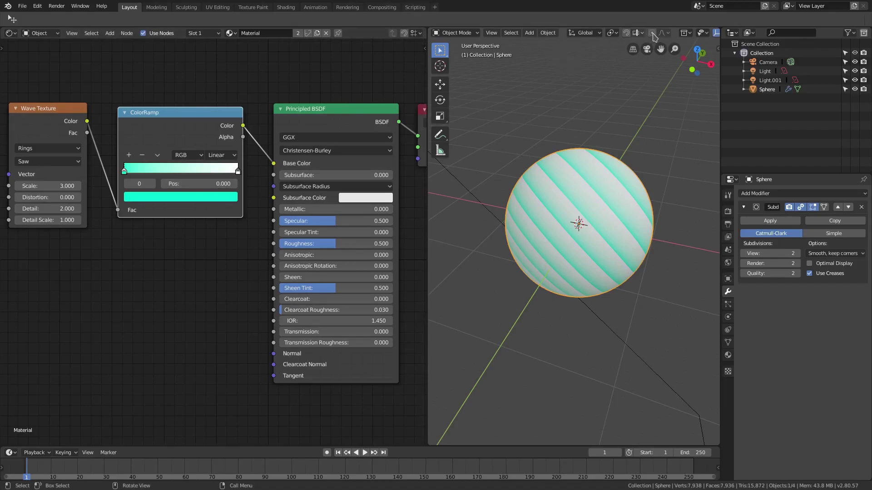
click(645, 33)
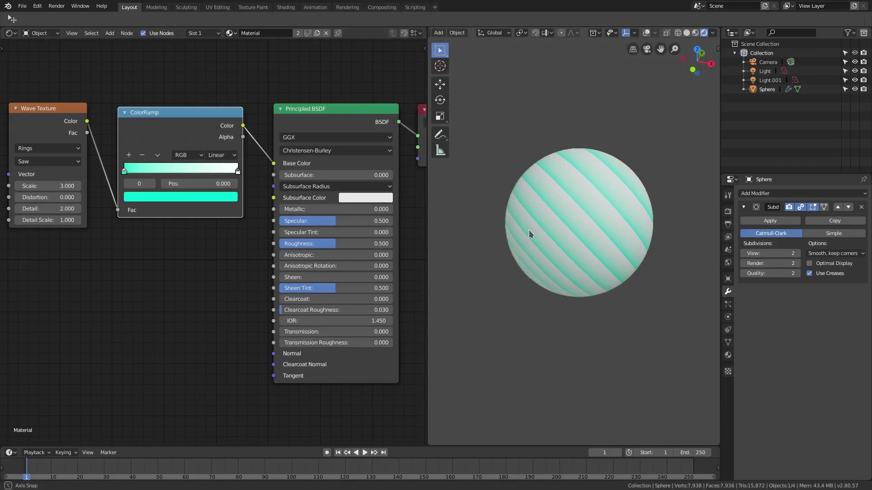
- Change the ColorRamp's white right-hand stop to yellow
click(237, 172)
click(181, 196)
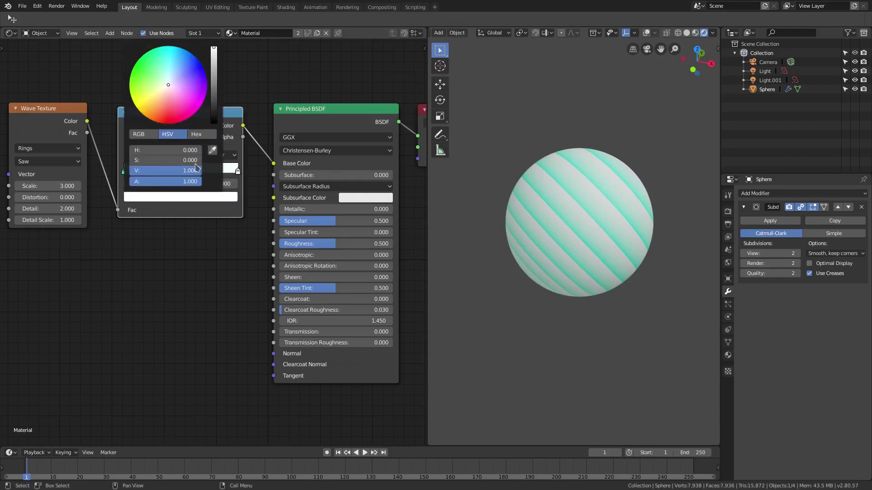
drag(165, 87, 136, 108)
scroll(598, 243, up, 3)
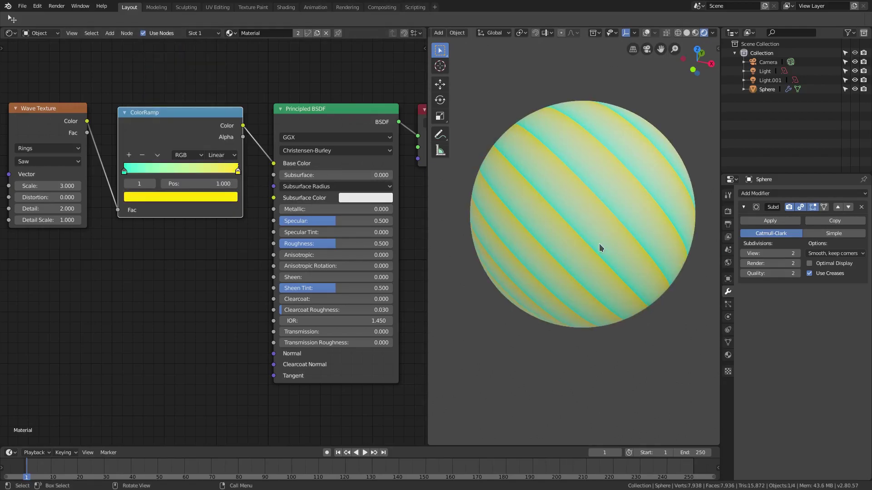
middle_drag(598, 243, 543, 271)
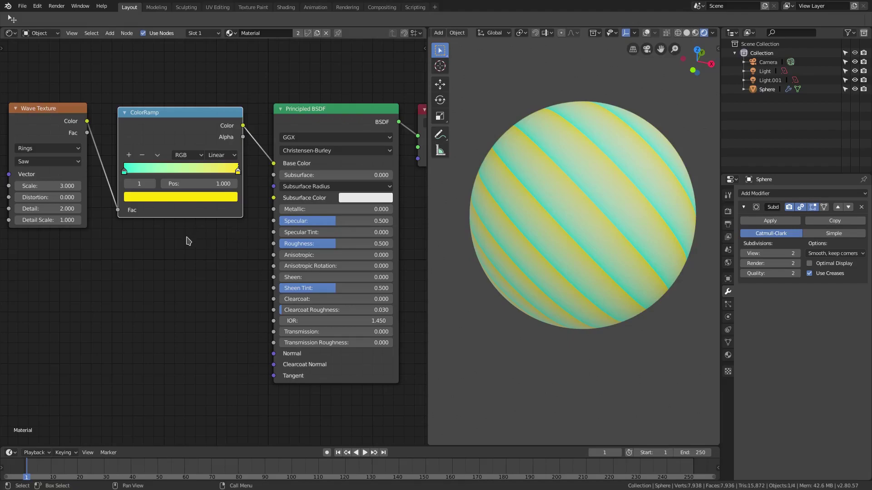
- Switch the ColorRamp to Constant interpolation and place the yellow stop at 0.25
click(229, 158)
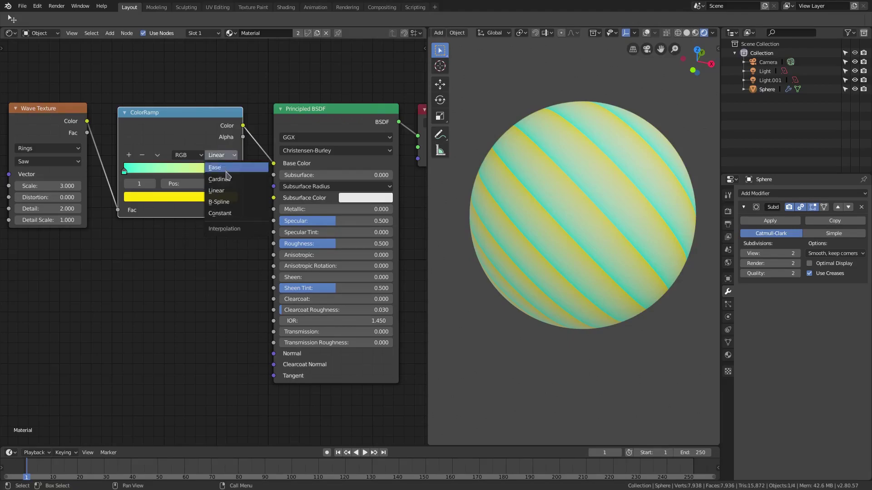
click(229, 217)
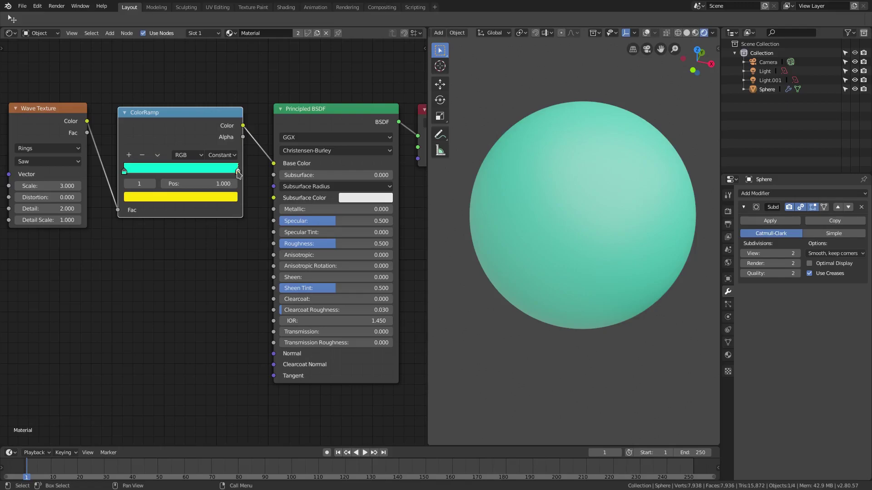
drag(238, 174, 183, 173)
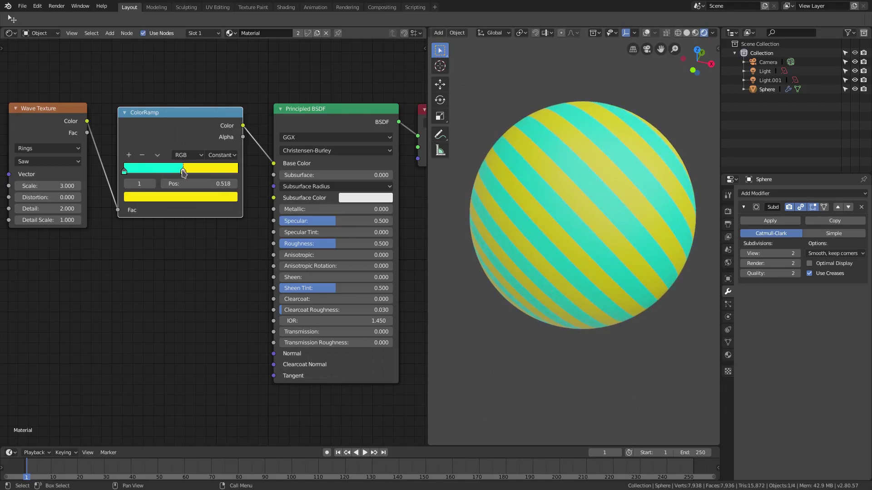
click(203, 183)
text(0.25)
key(Return)
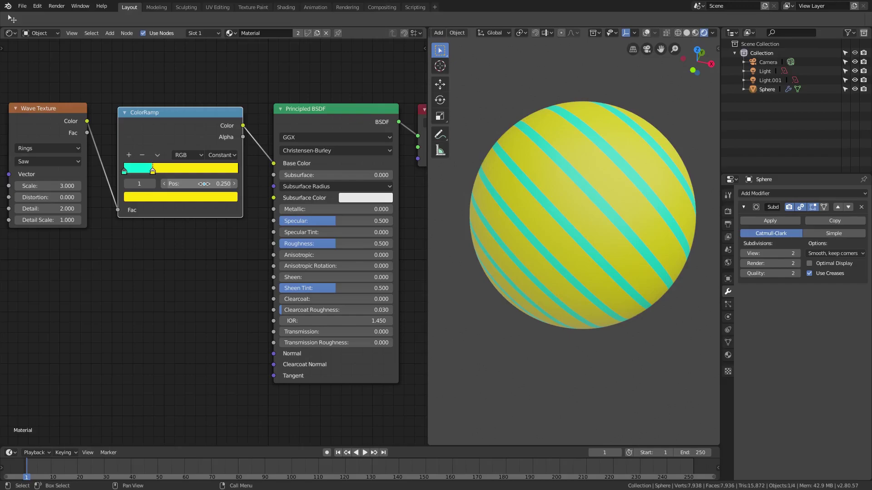
- Make the 0.25 stop pink and add a new yellow stop at position 0.5
click(160, 202)
mouse_move(164, 111)
mouse_down()
mouse_move(159, 118)
mouse_move(176, 118)
mouse_up()
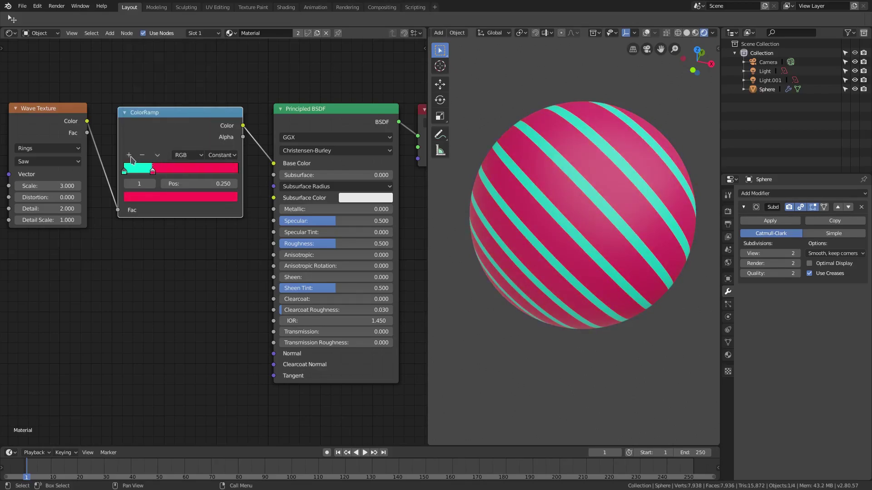
click(130, 156)
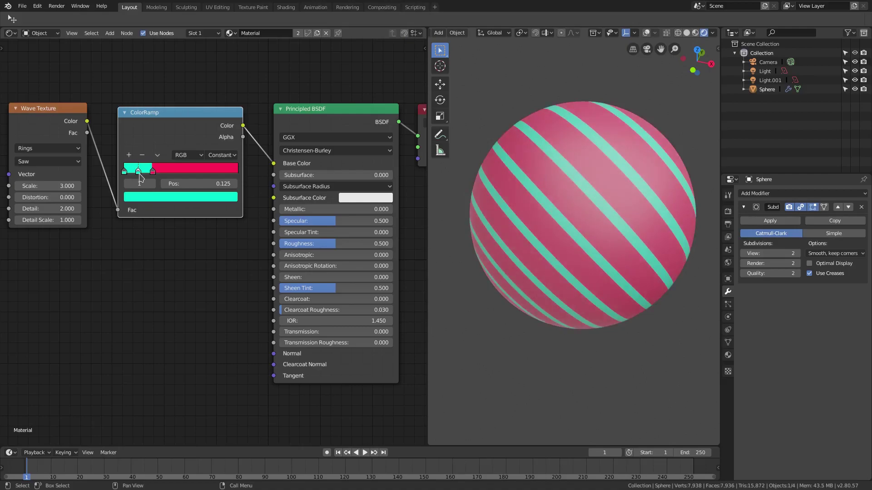
click(193, 185)
text(0.12)
key(Return)
click(188, 199)
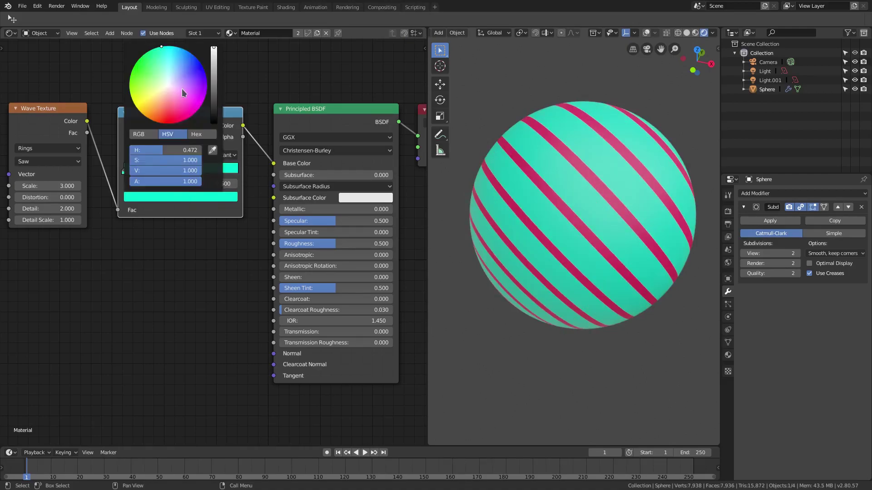
mouse_move(161, 46)
mouse_down()
mouse_move(184, 93)
mouse_move(142, 106)
mouse_up()
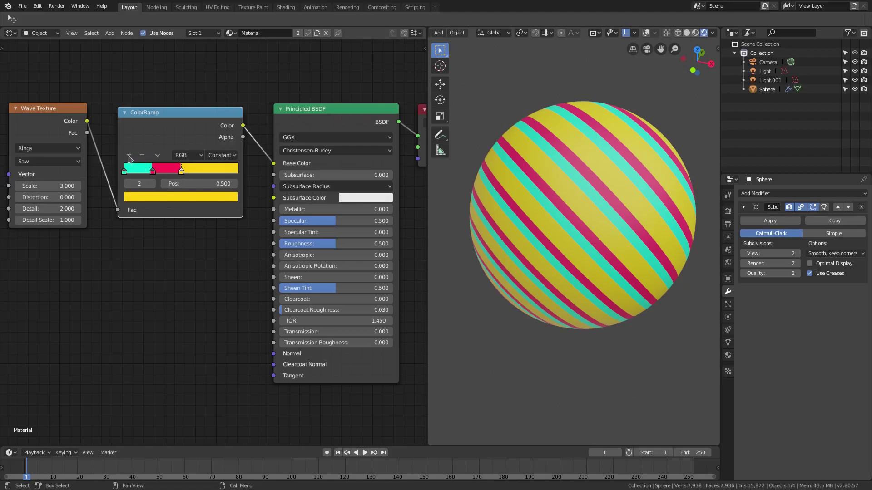
- Add a fourth ColorRamp stop at 0.75 and colour it blue
click(130, 157)
click(204, 185)
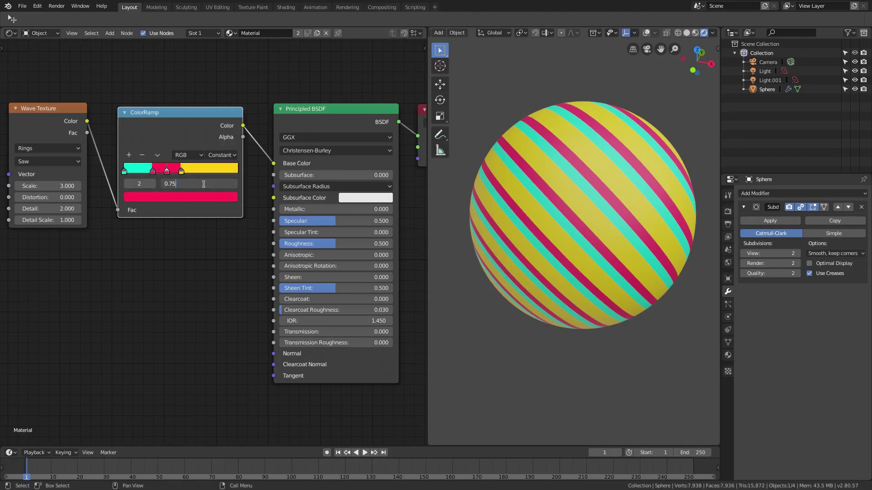
text(0.75)
key(Return)
click(198, 199)
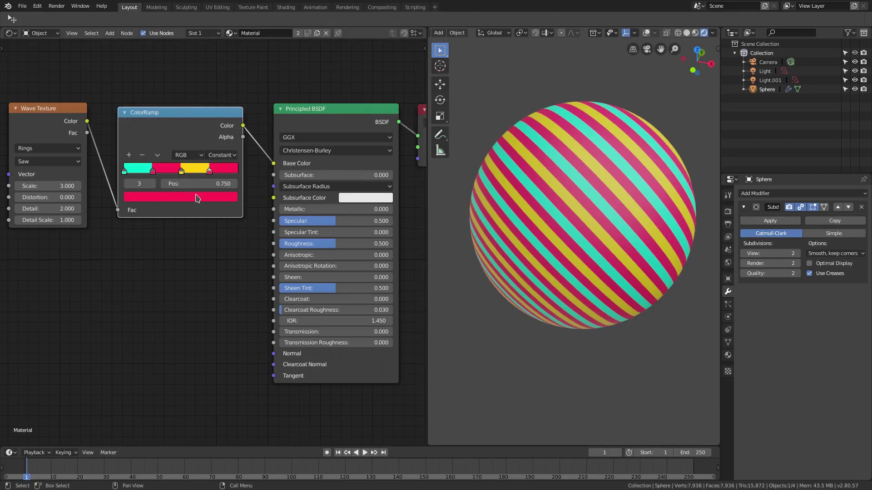
click(199, 199)
drag(190, 150, 136, 150)
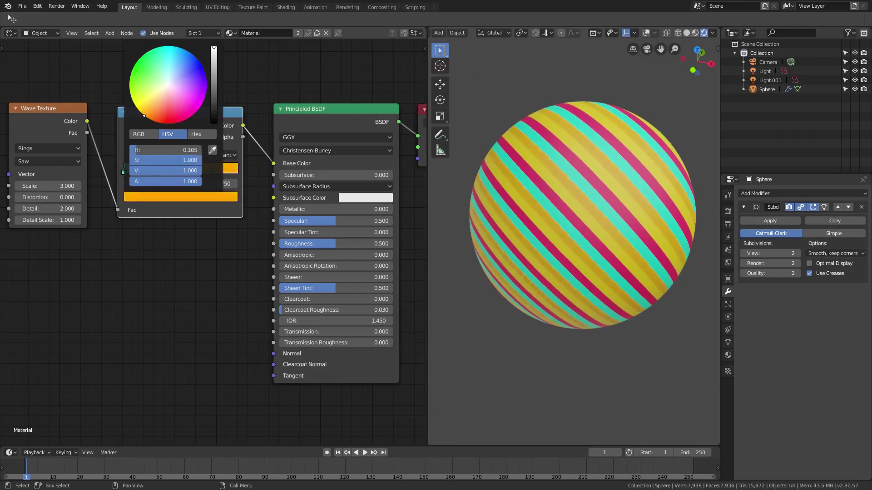
drag(185, 64, 191, 60)
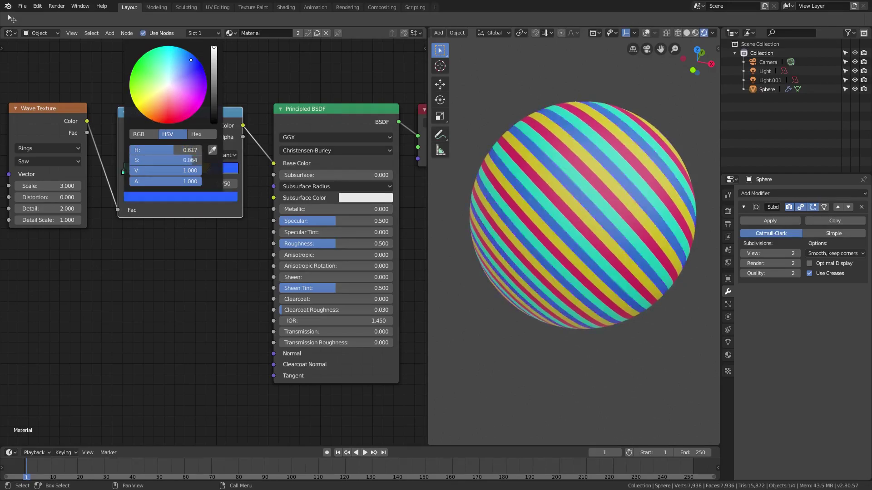
scroll(538, 311, down, 3)
middle_drag(526, 300, 581, 297)
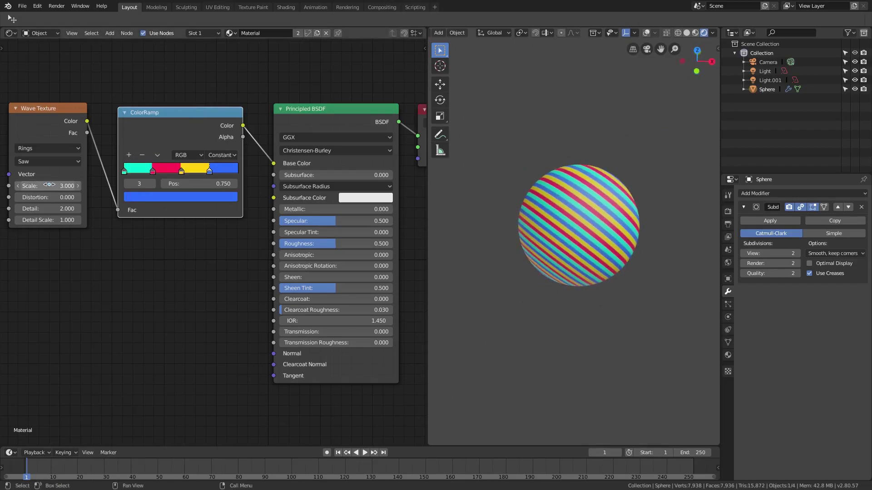
- Try Wave Texture Scale values of 1 and 0.3, then undo back to Scale 1
click(49, 185)
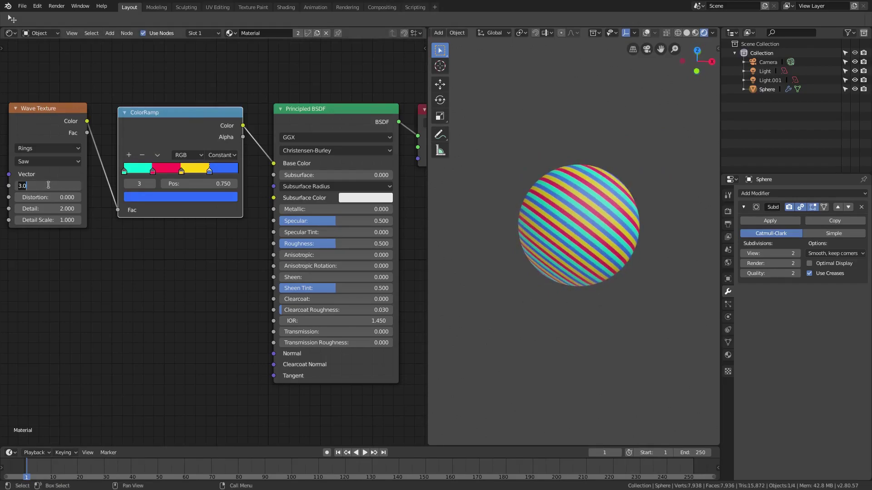
text(1)
key(Return)
click(53, 185)
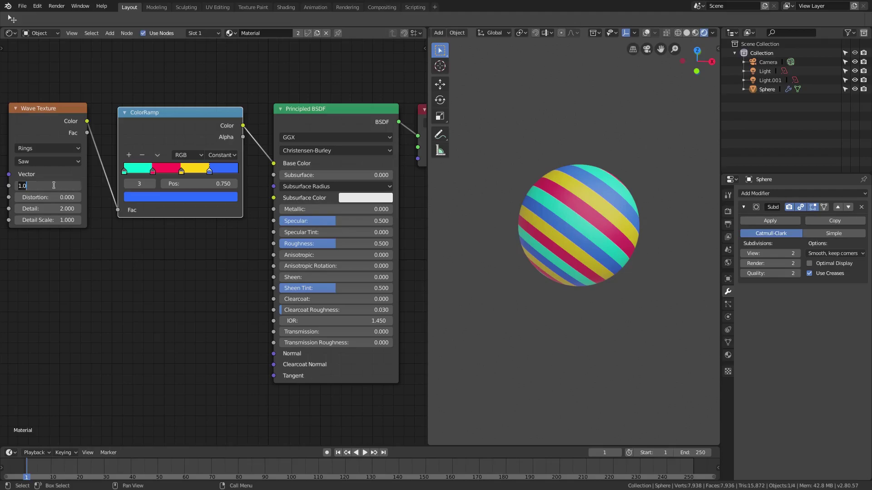
text(.3)
key(BackSpace)
key(BackSpace)
text(0.3)
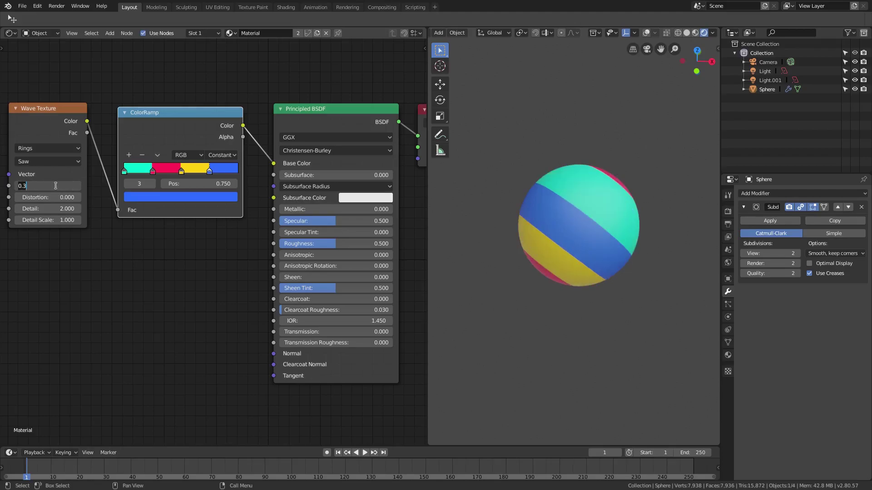
key(Return)
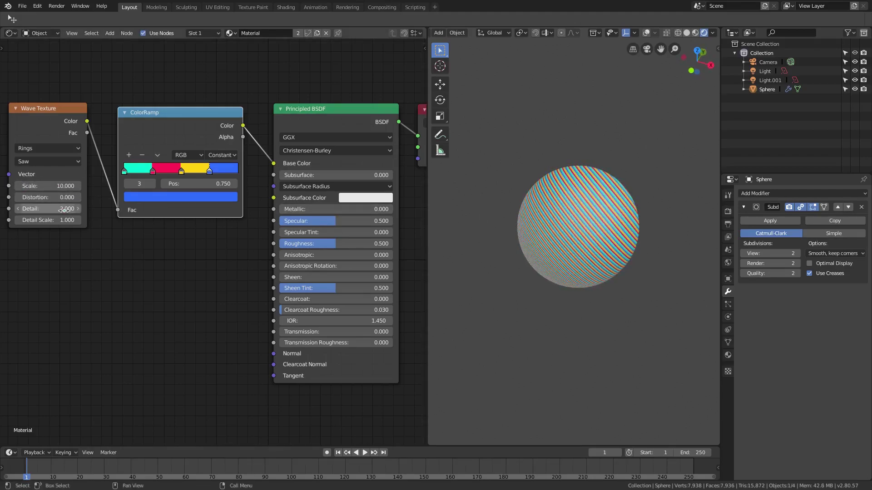
key(ctrl+z)
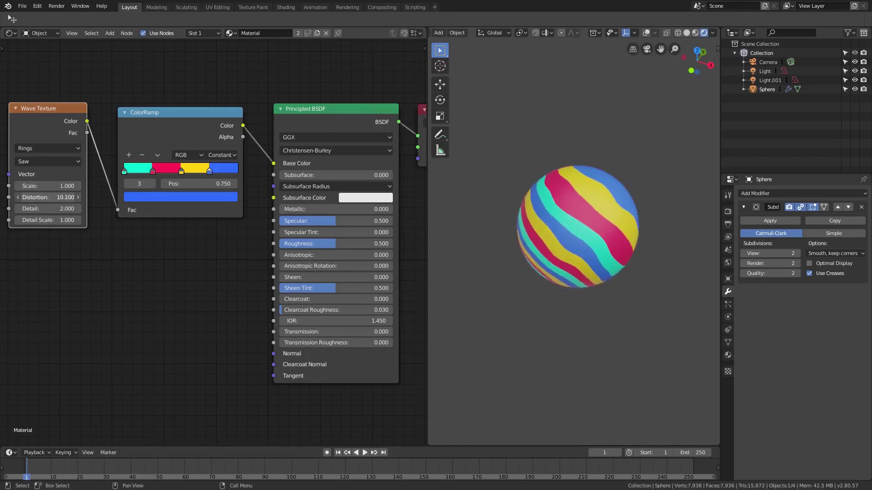
- Experiment with the Wave Texture, pushing Distortion to about 13 and raising Detail
drag(47, 197, 63, 197)
mouse_move(577, 227)
middle_down()
mouse_move(591, 237)
mouse_move(581, 229)
middle_up()
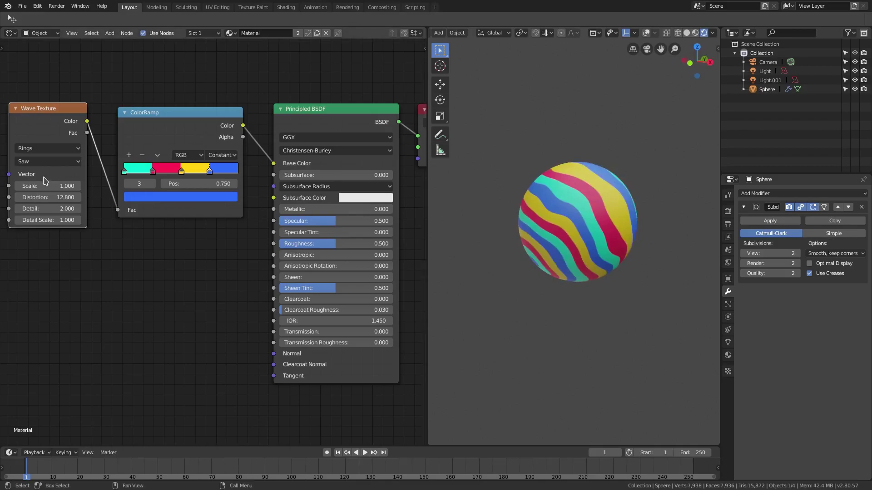
drag(45, 197, 39, 207)
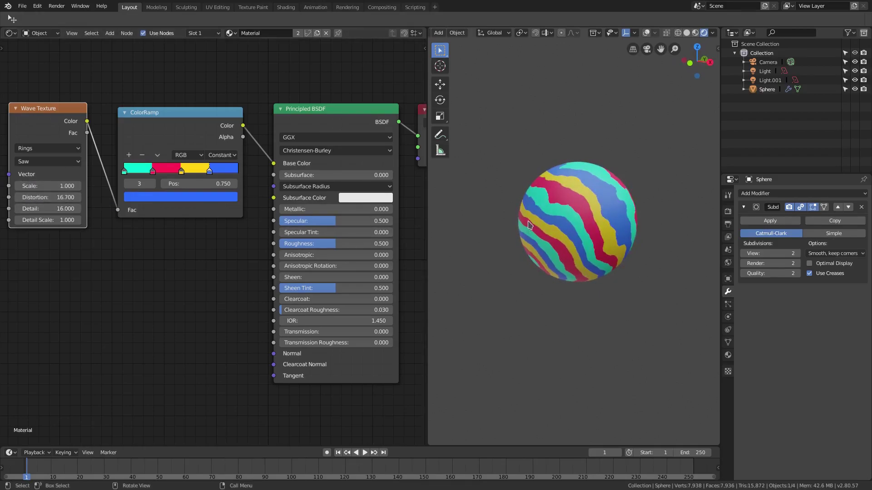
scroll(577, 223, up, 8)
key(BackSpace)
drag(46, 209, 27, 220)
scroll(590, 195, down, 6)
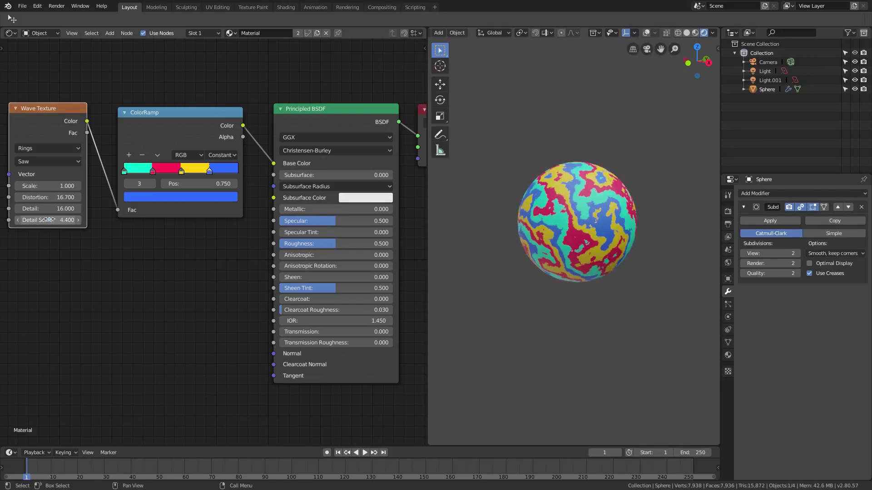
- Reset the Wave Texture's Detail Scale, Detail and Distortion to 0 for straight stripes
click(47, 220)
text(0)
key(Return)
click(45, 208)
text(0)
key(Return)
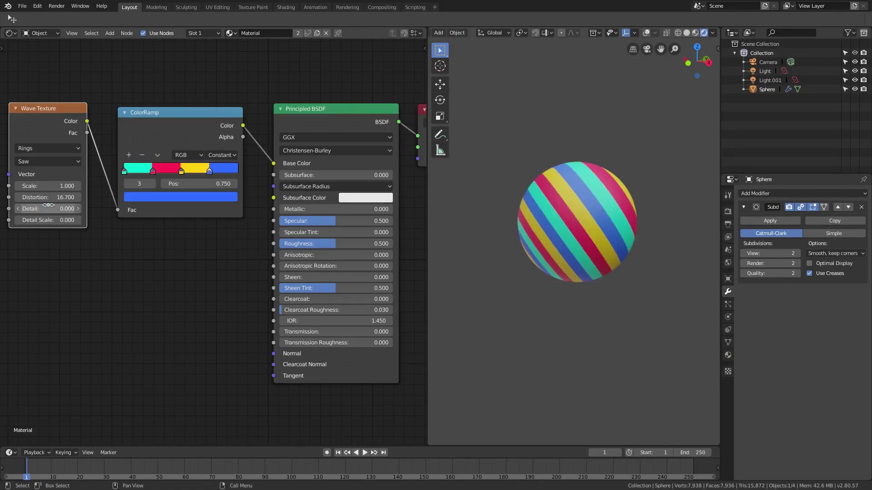
click(44, 198)
text(0)
key(Return)
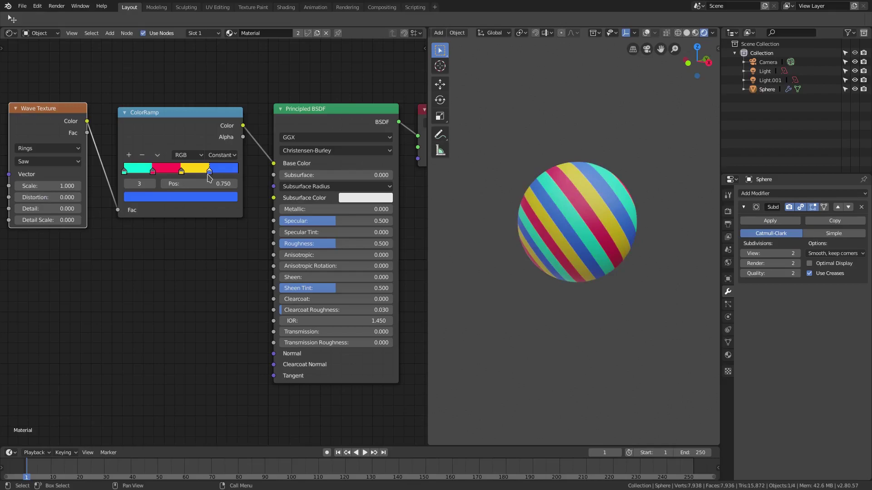
- Select the blue ColorRamp stop and open its colour swatch
click(181, 172)
click(210, 173)
click(208, 197)
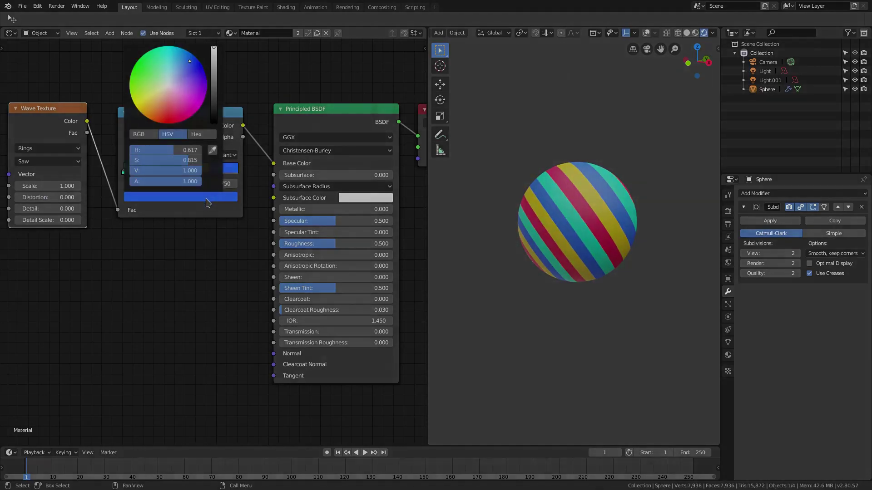